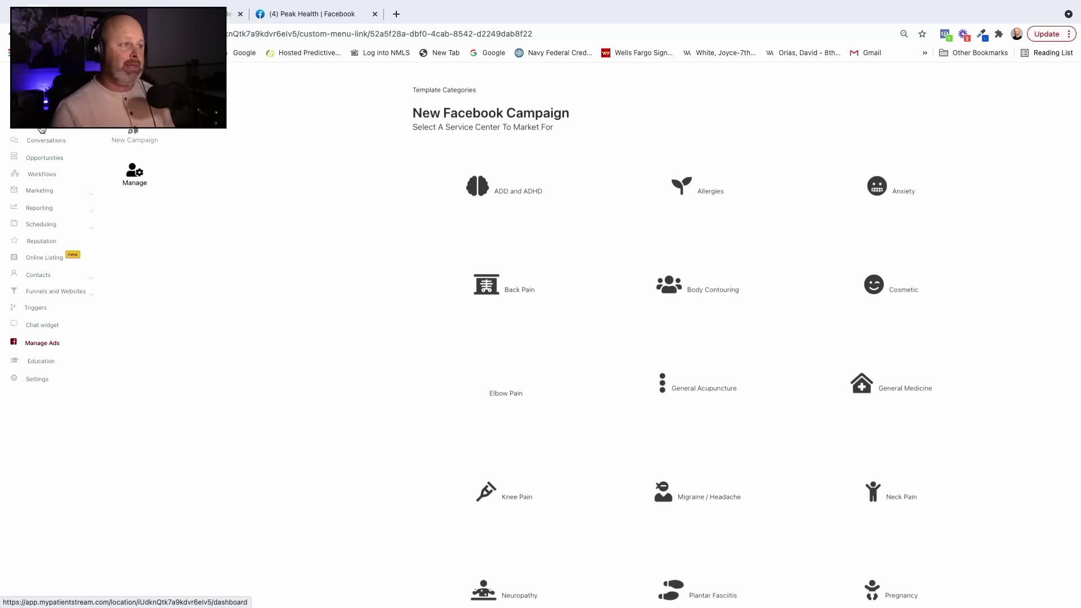
Zoom the page for a closer look at the categories, then choose the Neuropathy campaign templates
key(ctrl+plus)
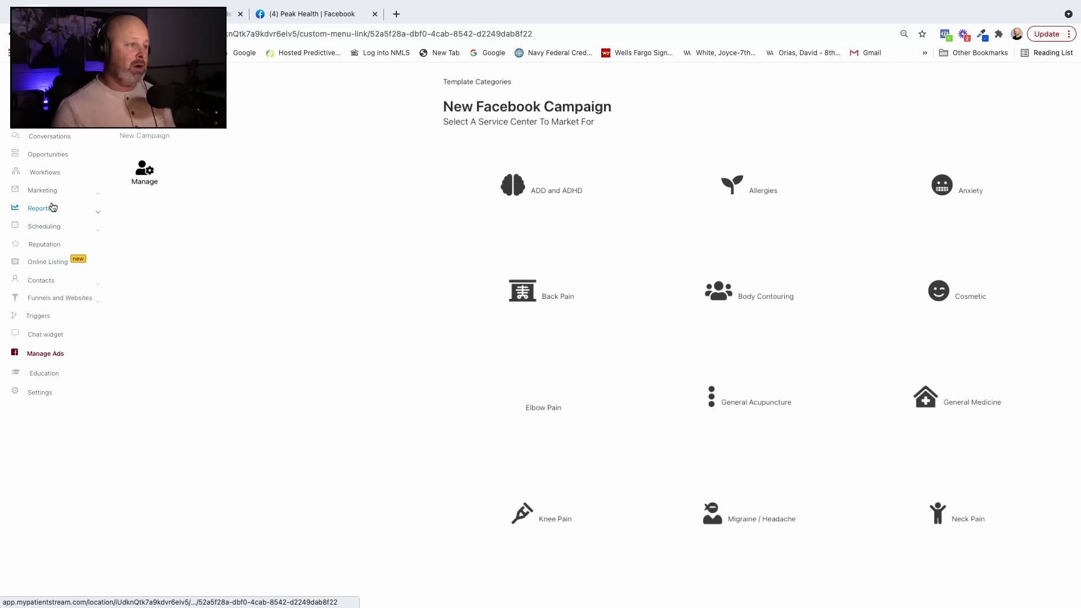
key(ctrl+plus)
key(ctrl+plus)
key(ctrl+plus)
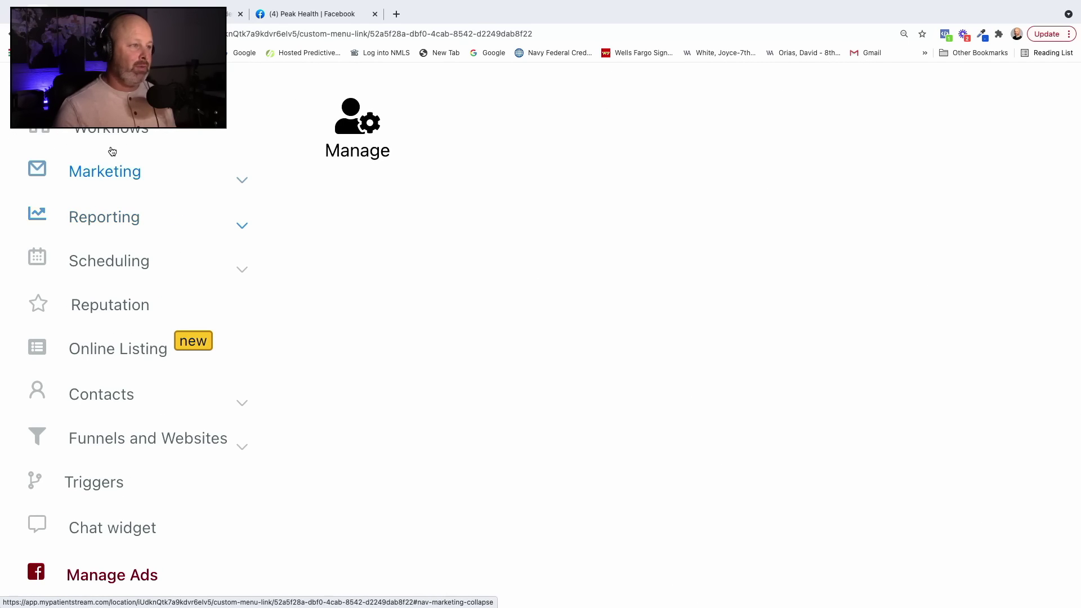
scroll(111, 152, up, 1)
scroll(111, 151, down, 1)
scroll(86, 407, down, 2)
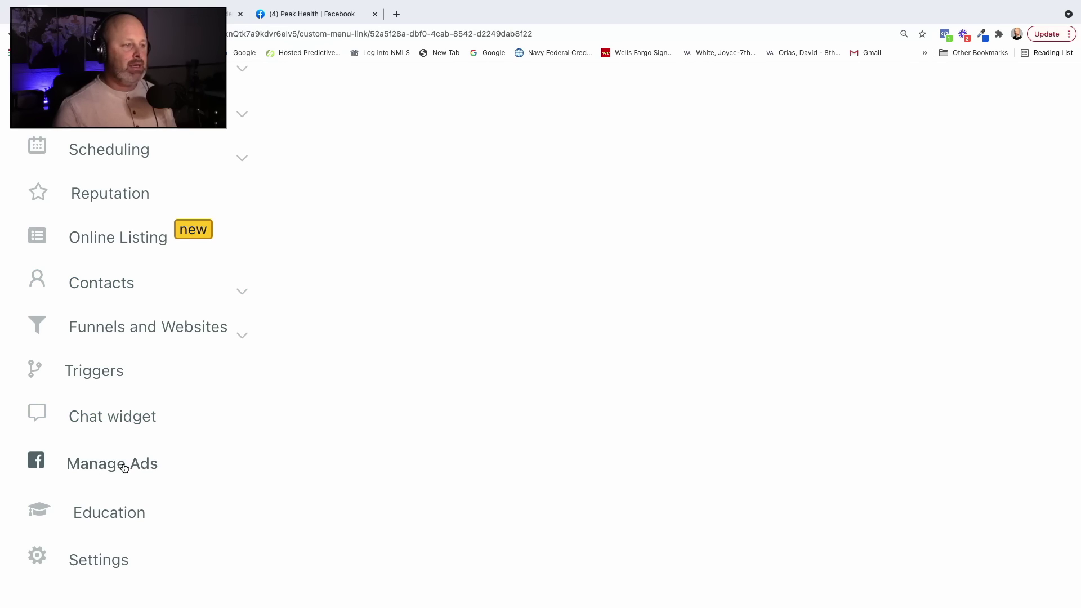
key(ctrl+0)
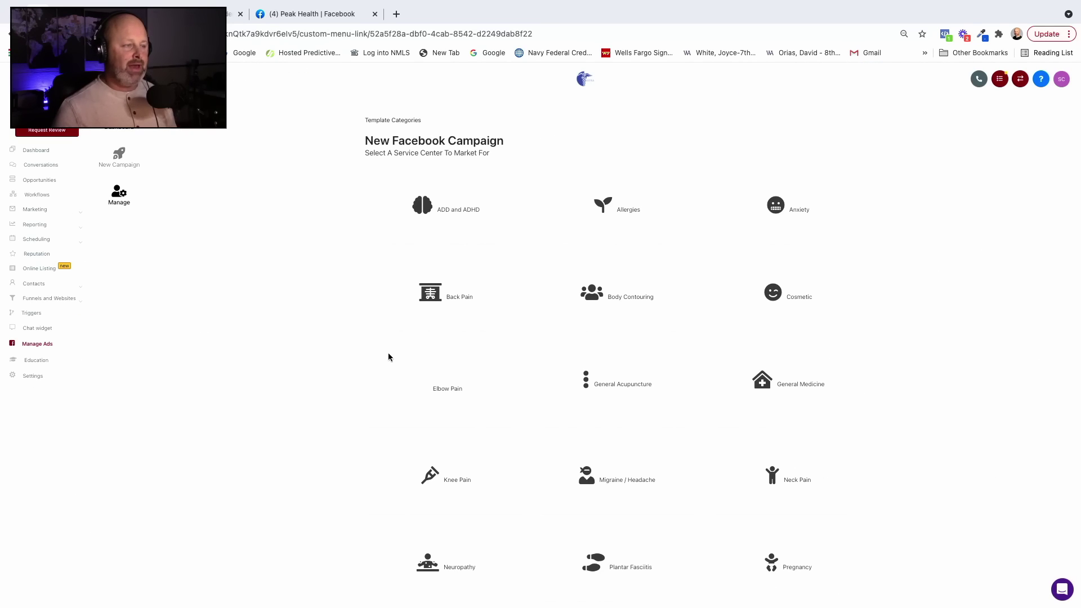
scroll(336, 329, down, 1)
scroll(335, 328, up, 1)
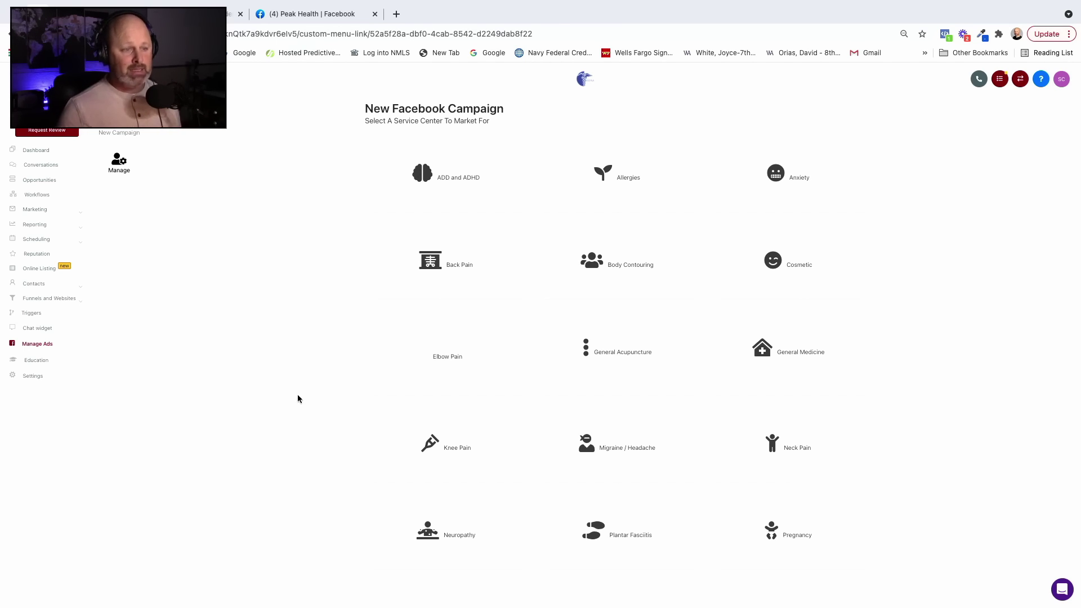
scroll(298, 398, down, 3)
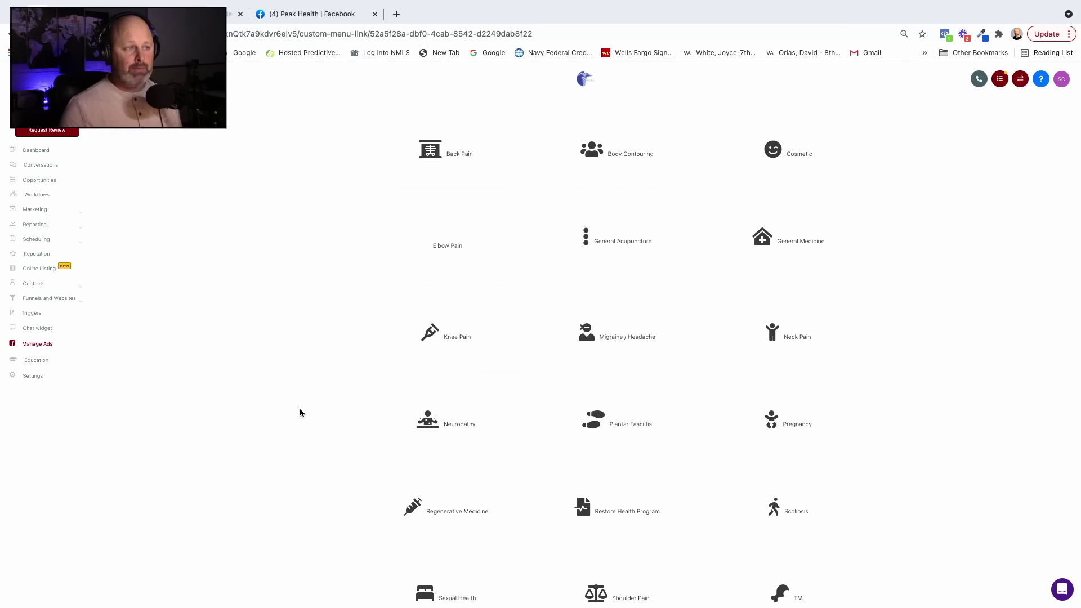
click(428, 424)
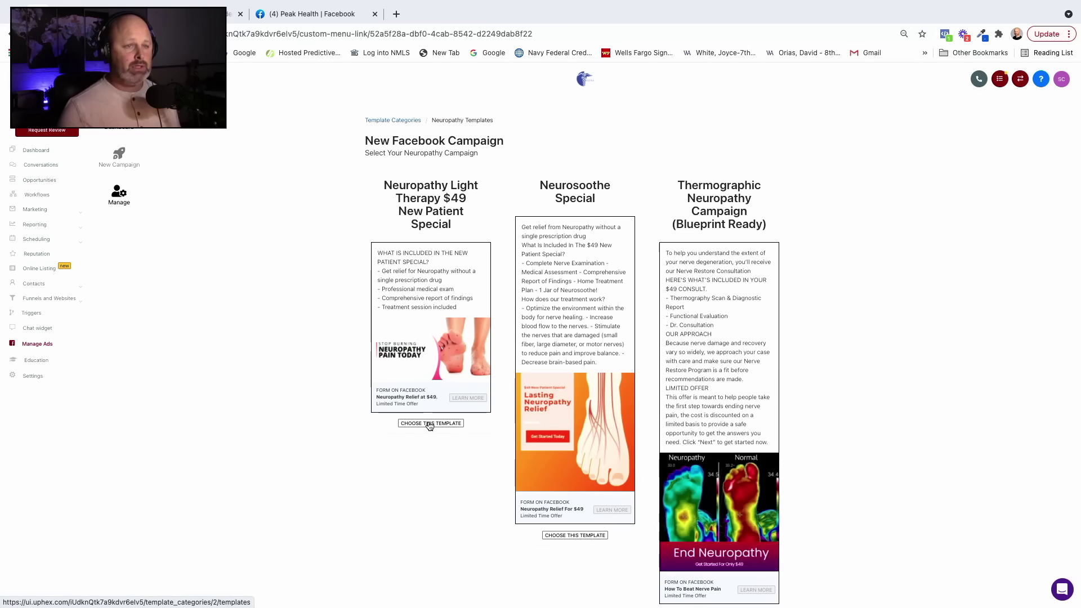
scroll(430, 426, down, 2)
scroll(430, 426, down, 1)
scroll(430, 426, down, 2)
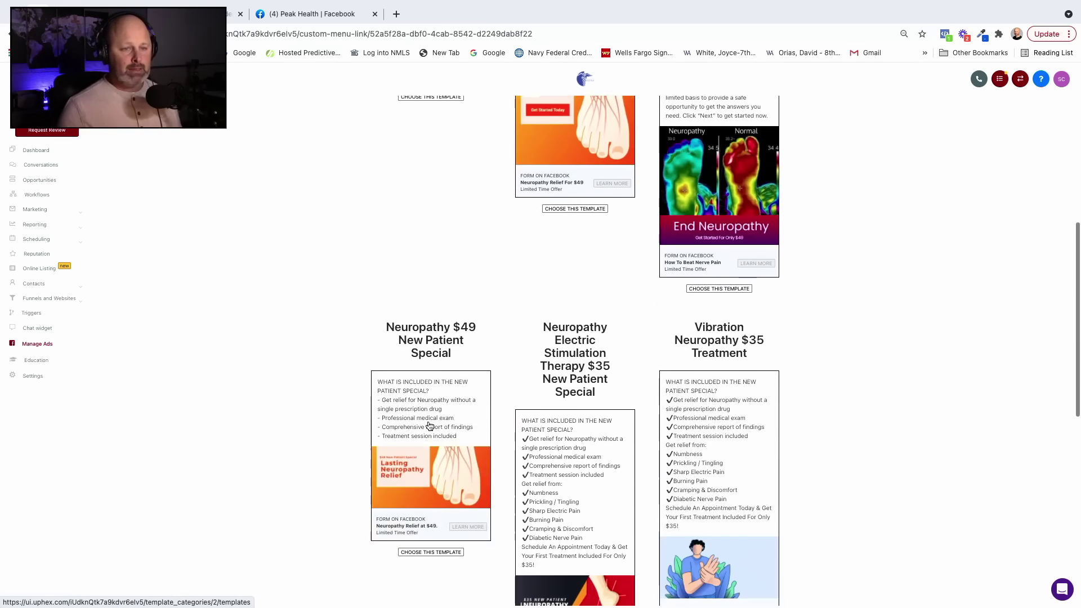
scroll(429, 426, down, 2)
scroll(429, 426, down, 2)
scroll(430, 426, down, 1)
scroll(429, 423, down, 2)
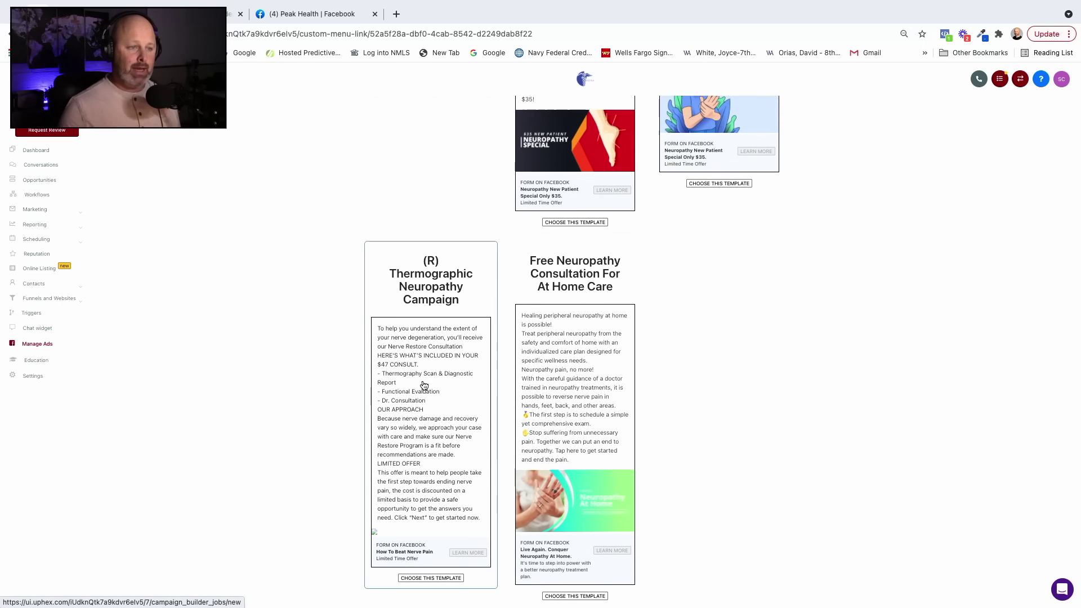
Create the Thermographic Neuropathy campaign with daily budget 60 and the saved clinic website address
click(423, 385)
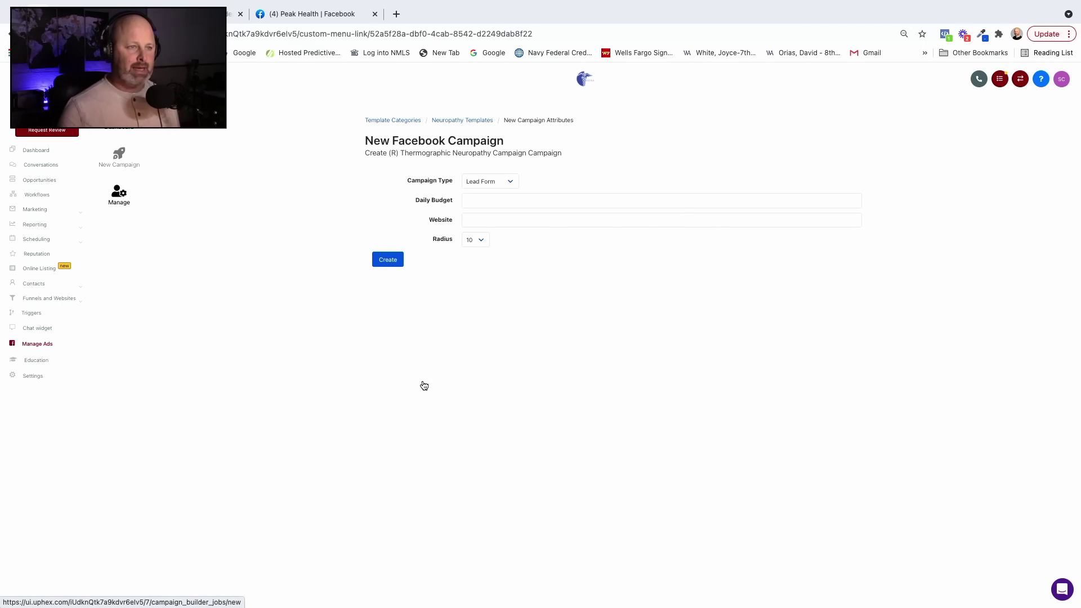
click(475, 199)
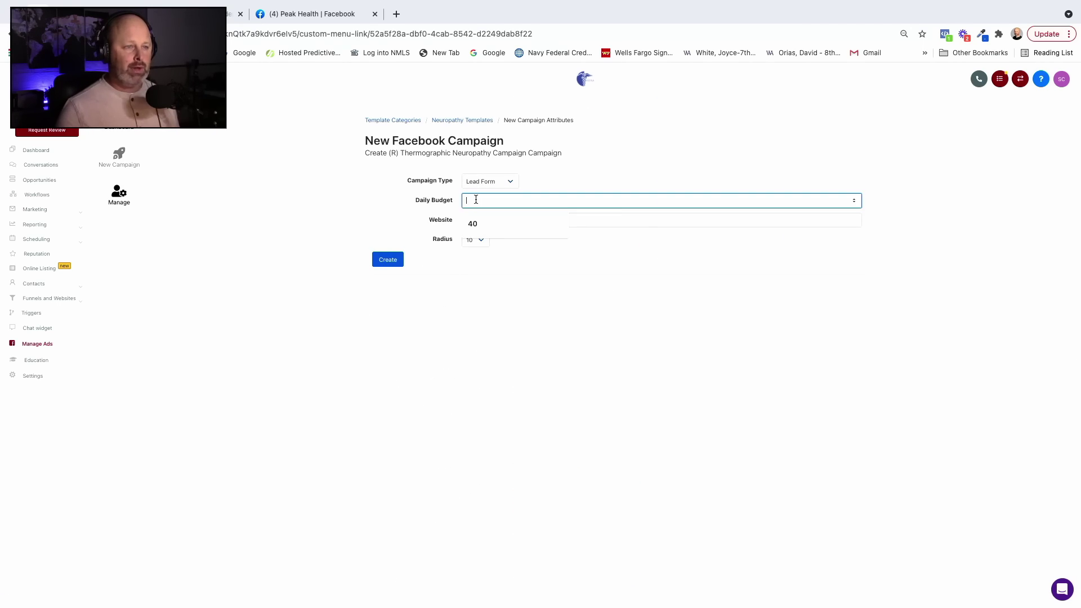
text(60)
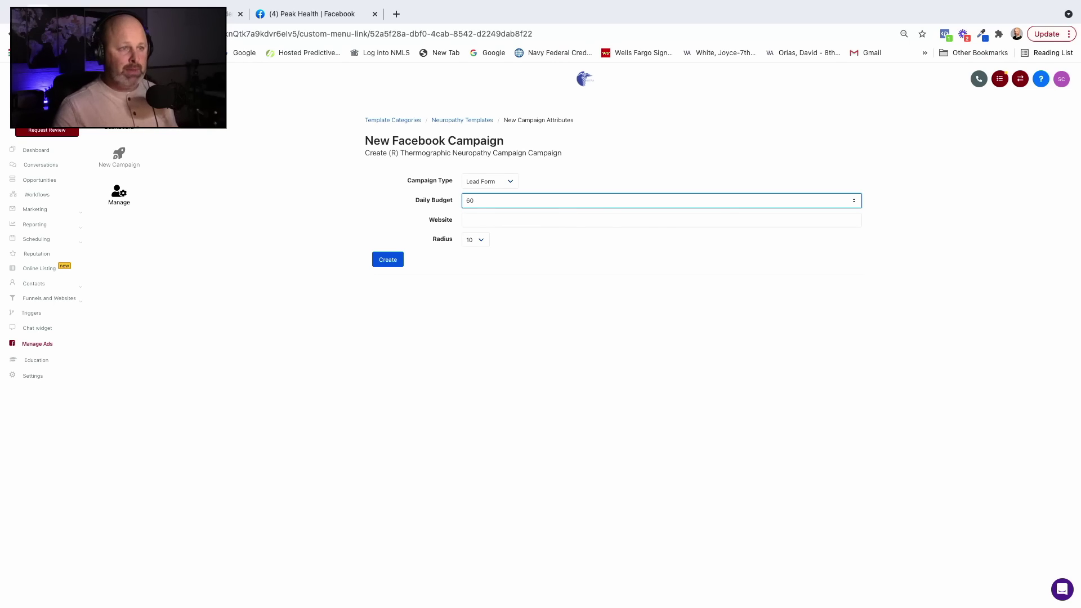
click(484, 219)
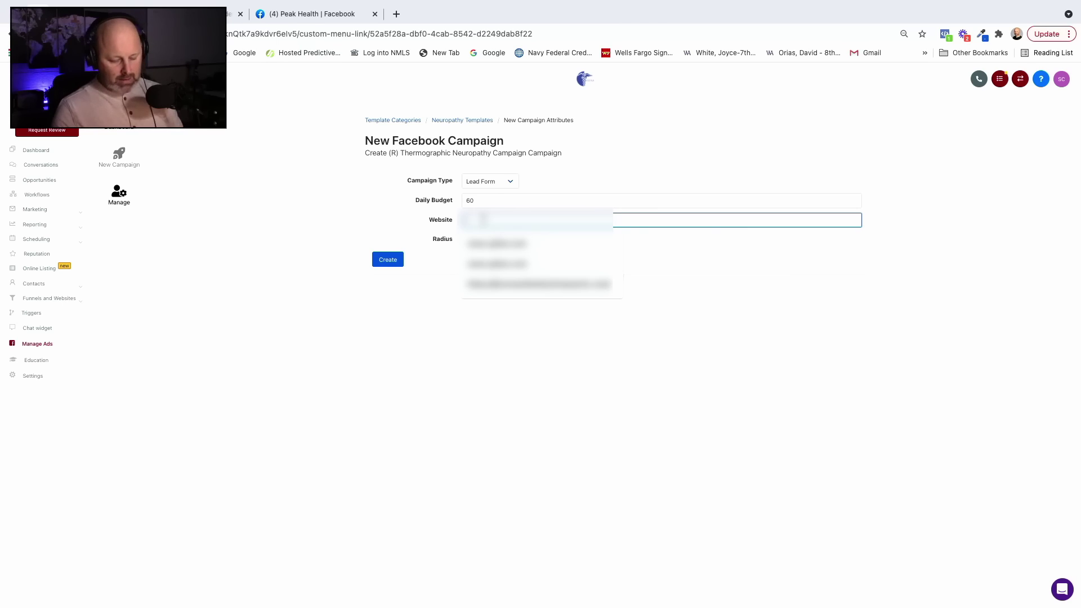
click(533, 284)
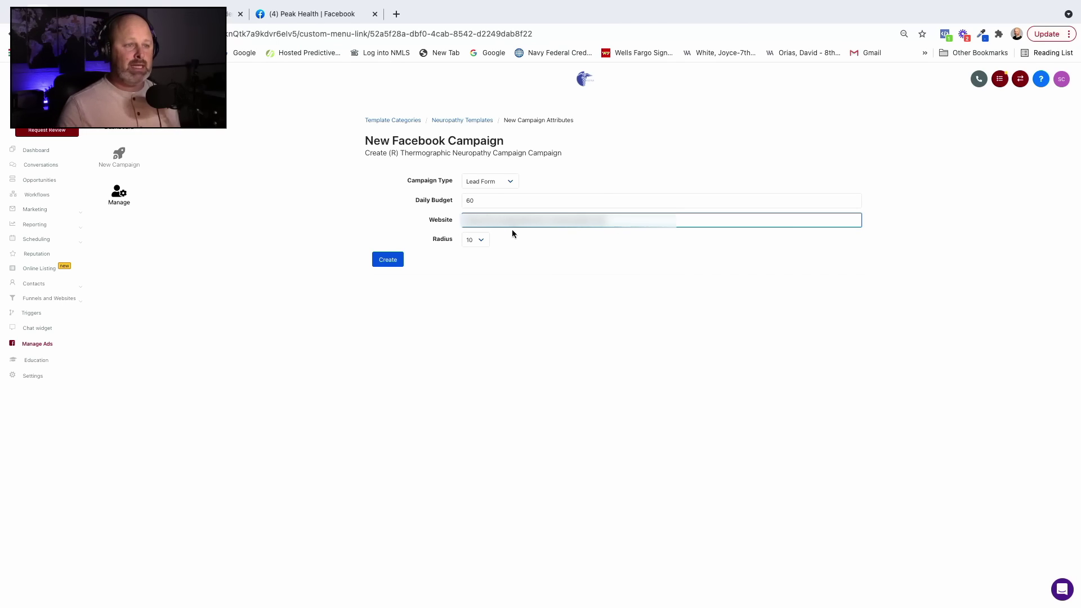
click(388, 260)
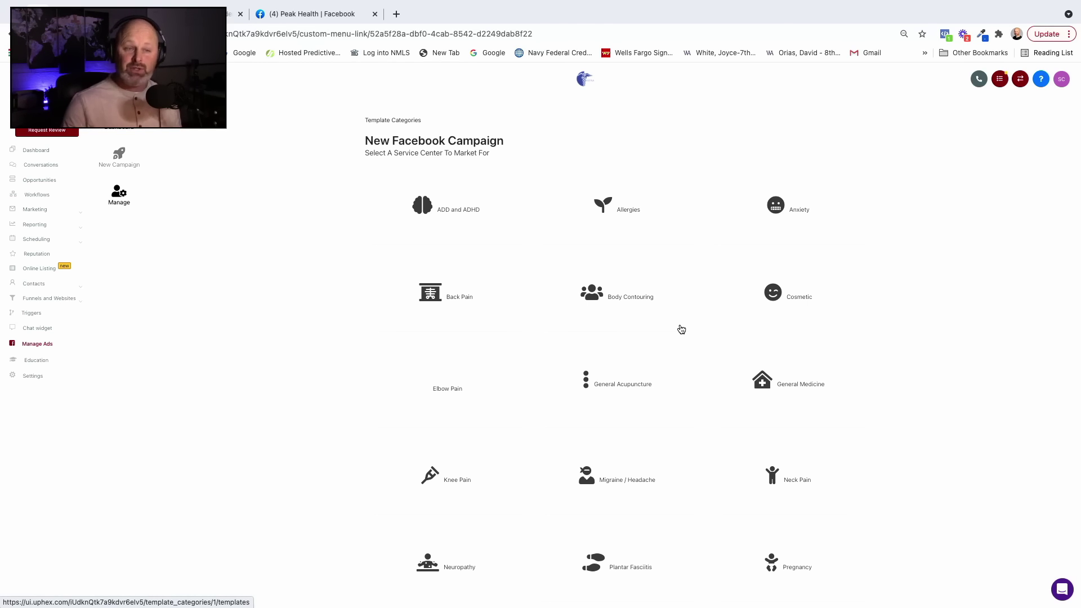
scroll(473, 445, down, 1)
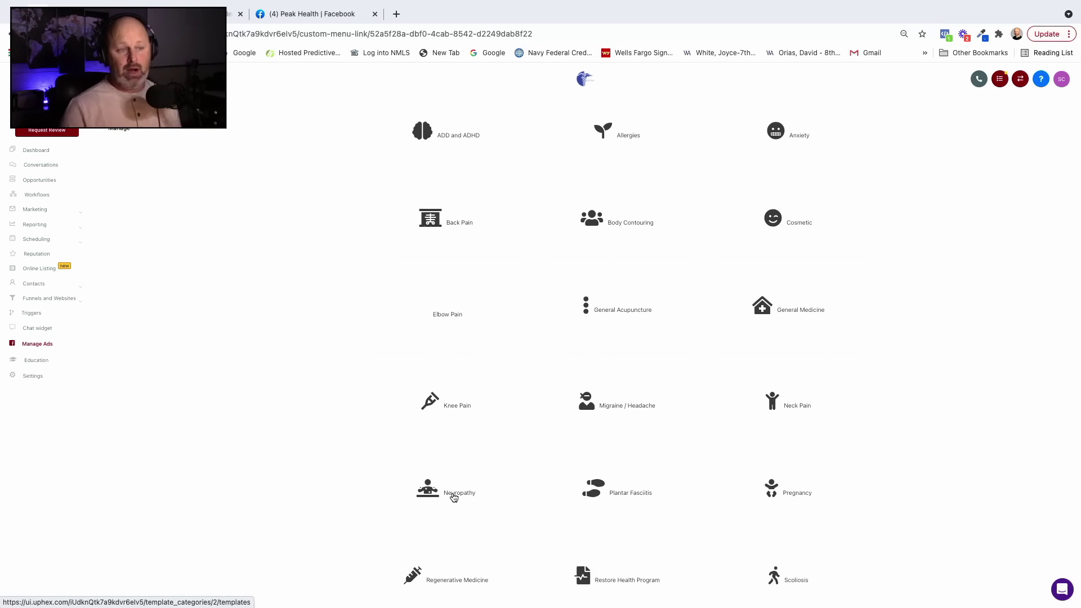
Choose the Neuropathy category from the template grid
click(454, 497)
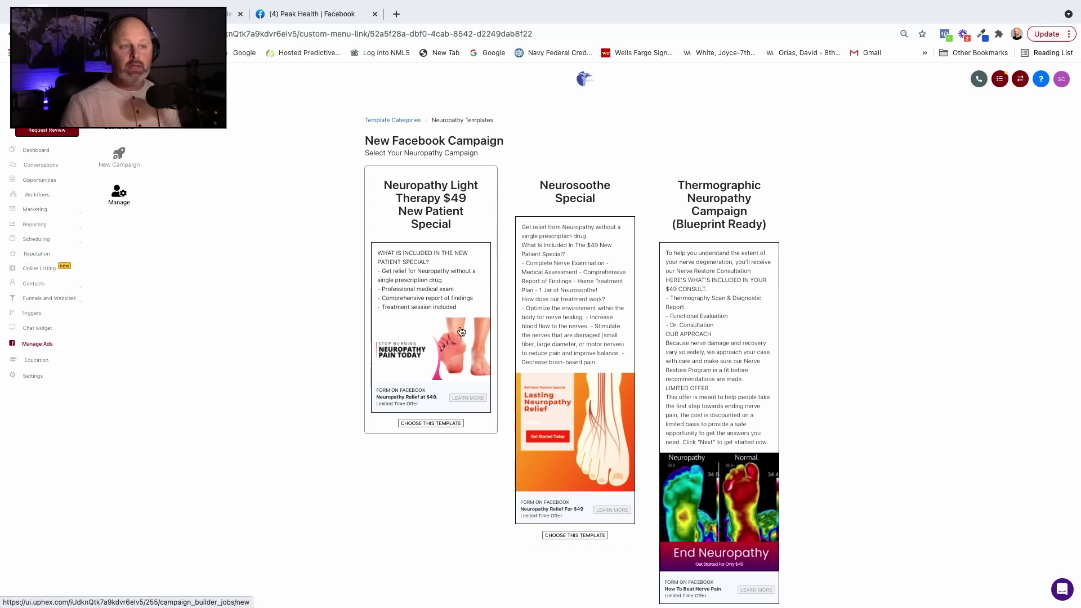
scroll(456, 377, down, 1)
scroll(457, 377, down, 1)
scroll(457, 377, down, 2)
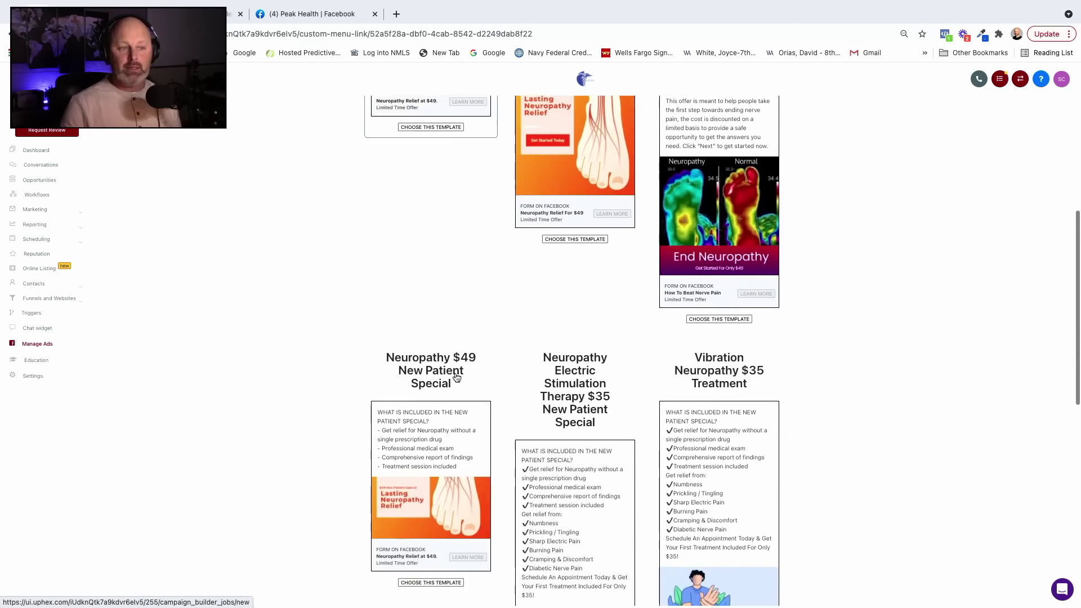
scroll(457, 377, down, 1)
scroll(457, 378, down, 2)
scroll(457, 378, down, 2)
scroll(456, 377, down, 1)
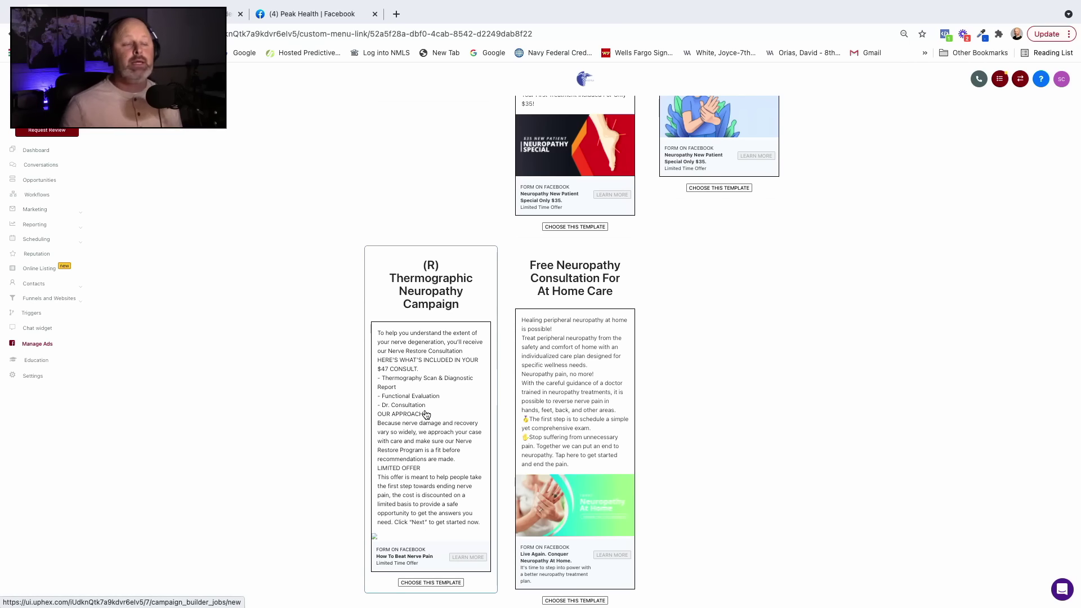
Choose the (R) Thermographic template and keep Lead Form as the campaign type
click(426, 415)
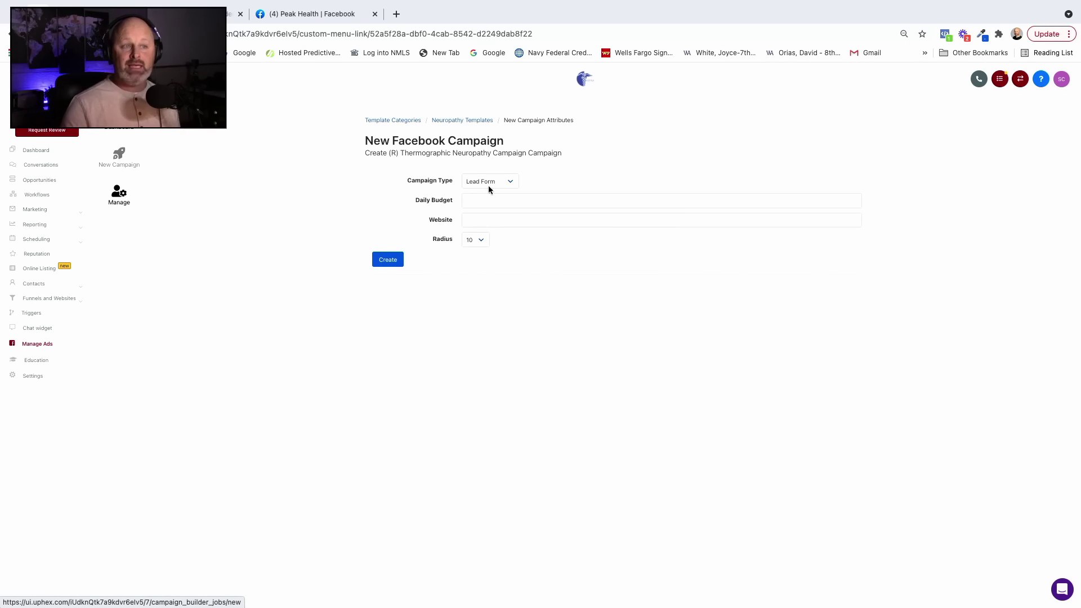
click(488, 183)
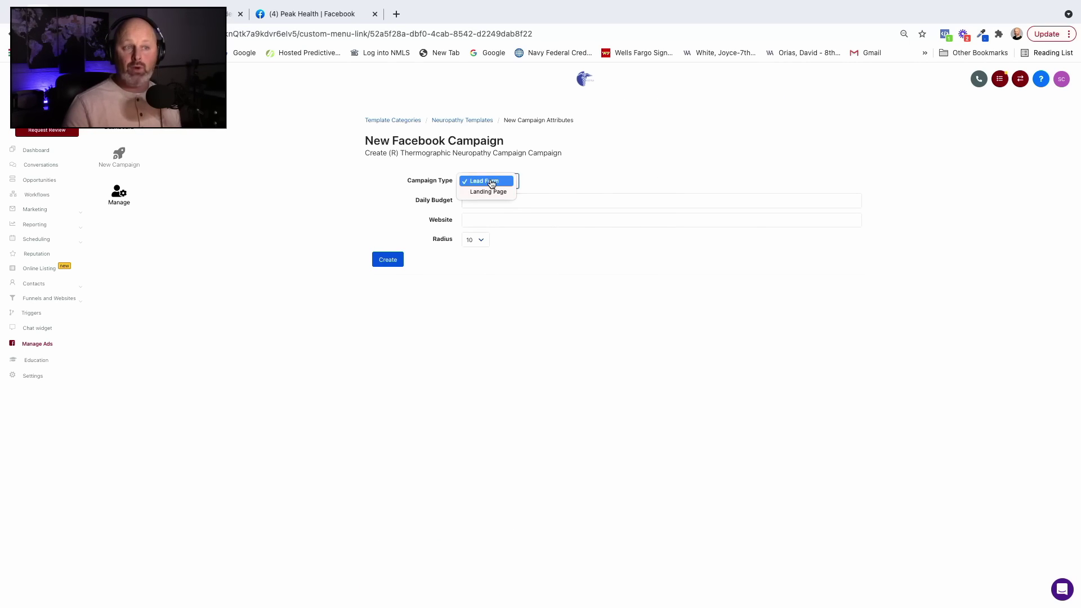
click(491, 183)
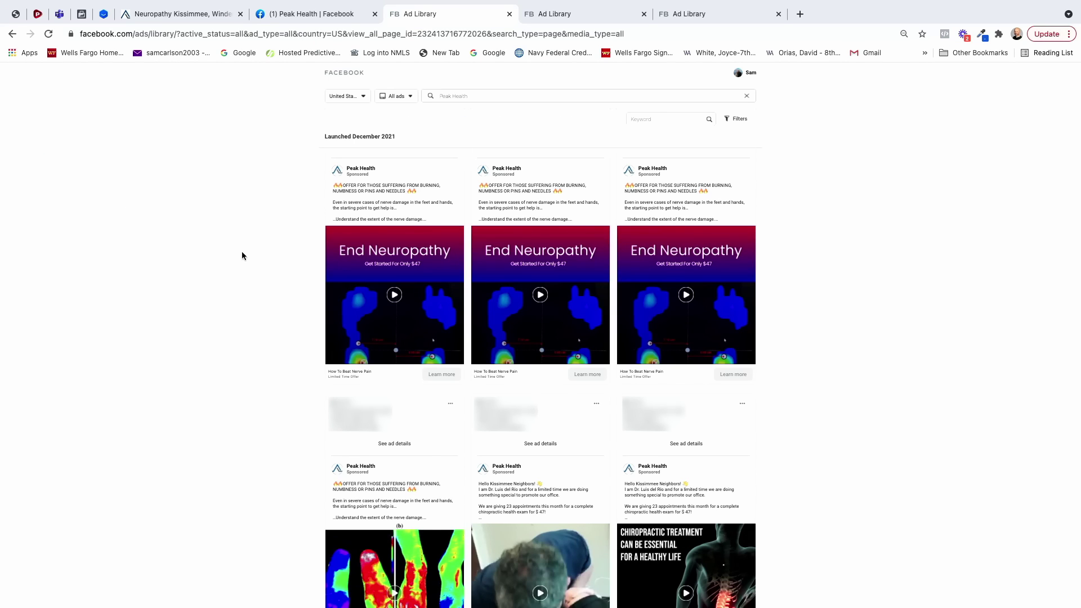
Expand the full text of four Peak Health End Neuropathy ads, including the thermographic feet ad
click(387, 200)
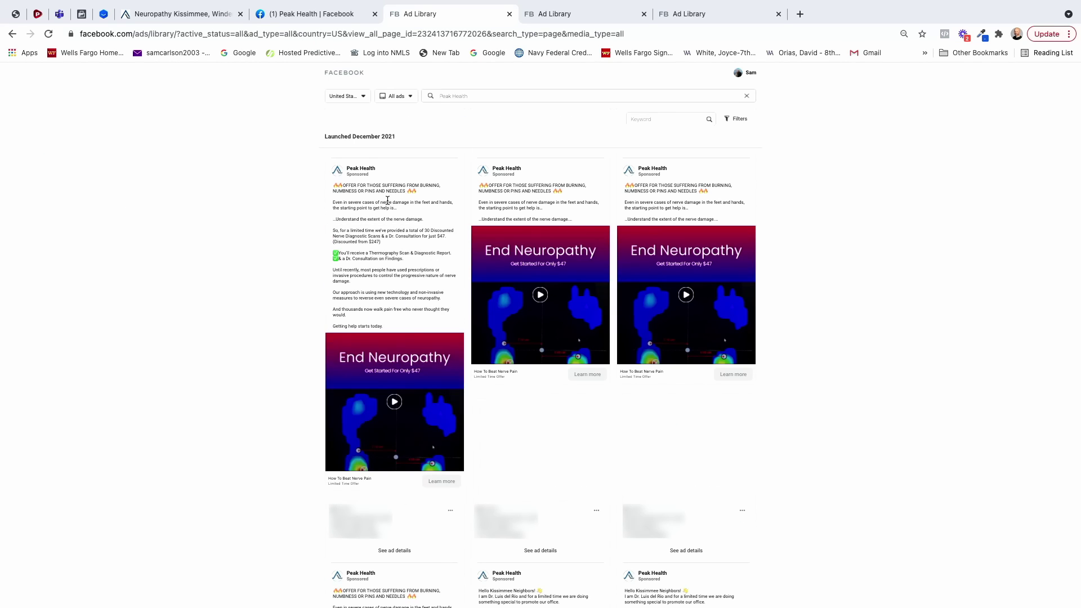
click(580, 203)
click(668, 198)
scroll(668, 253, down, 2)
scroll(435, 217, down, 2)
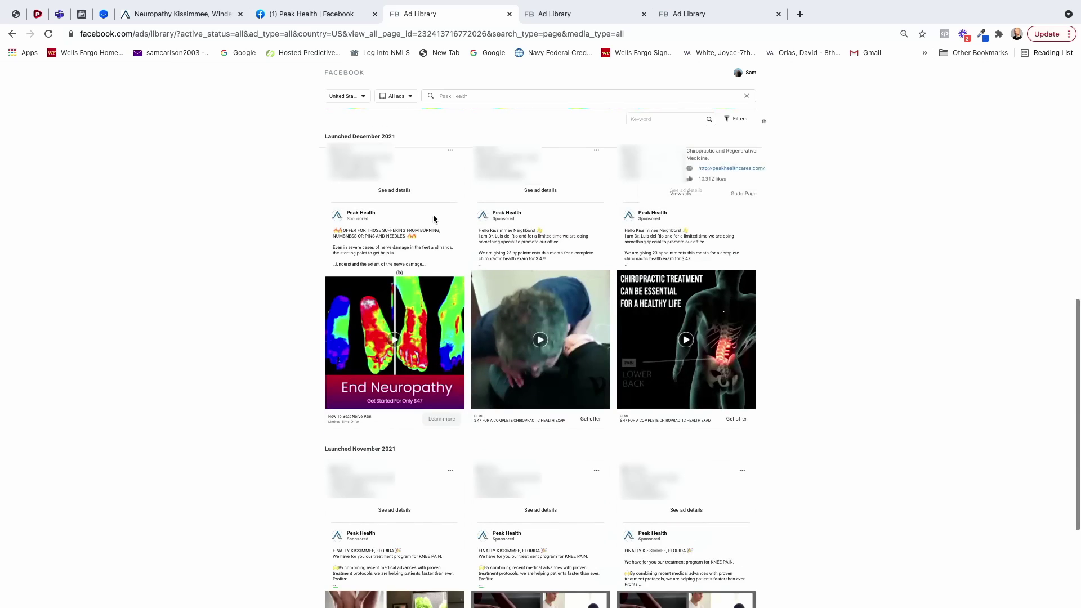
click(390, 230)
scroll(389, 245, up, 4)
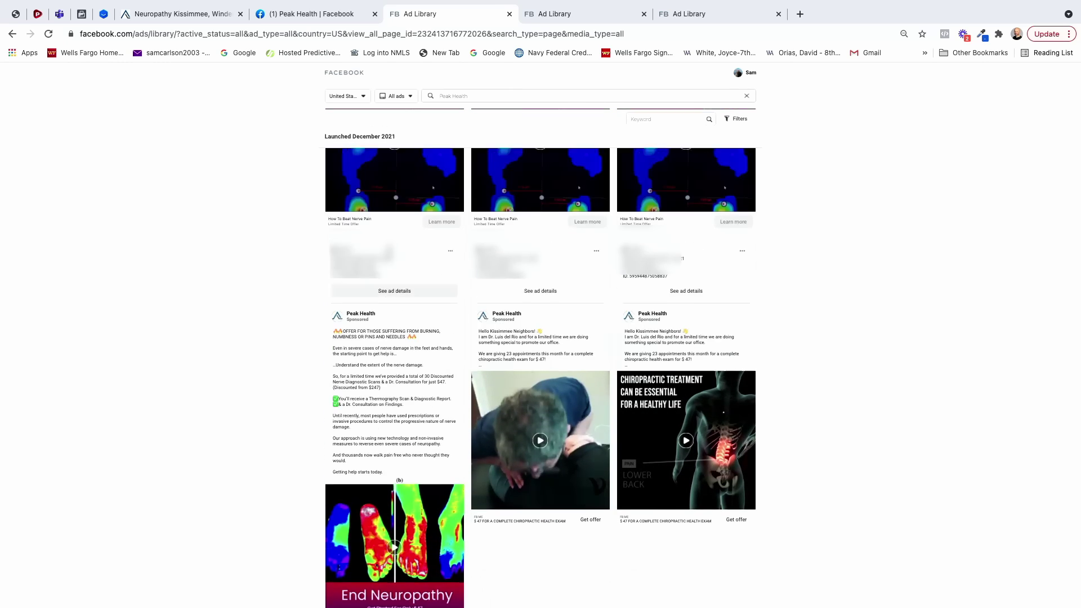
scroll(387, 249, up, 1)
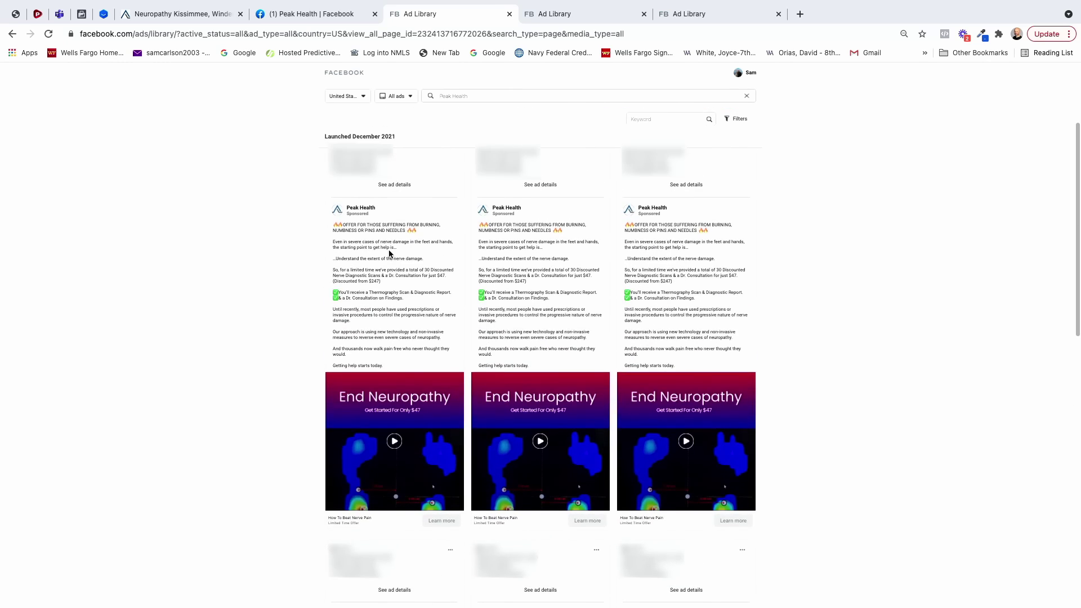